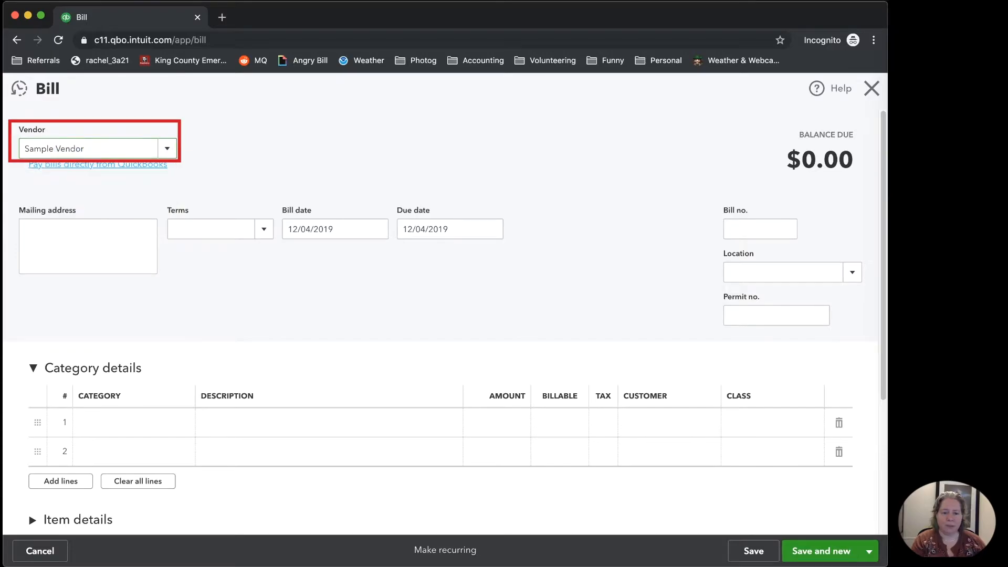
Step: Enter Invoice1234 as the bill number on the Sample Vendor rent bill, and save it to start a new bill
{"action": "key", "text": "shift+Tab"}
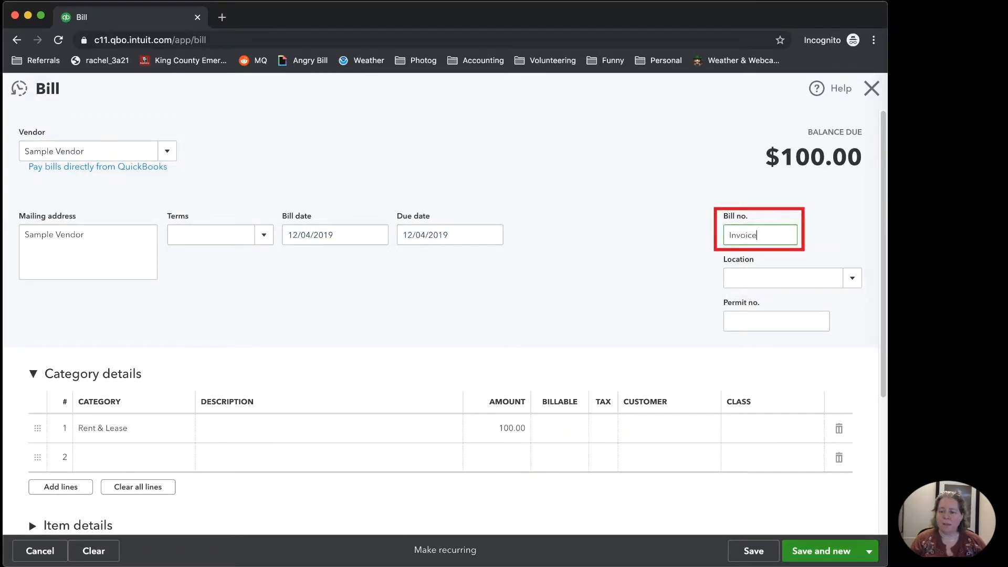
{"action": "key", "text": "Tab"}
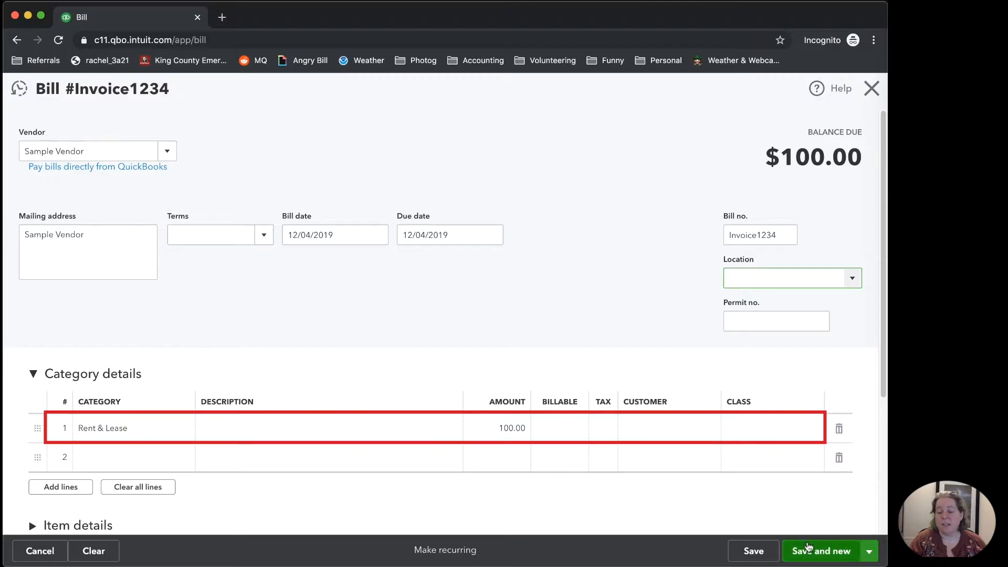
{"action": "left_click", "coordinate": [832, 552]}
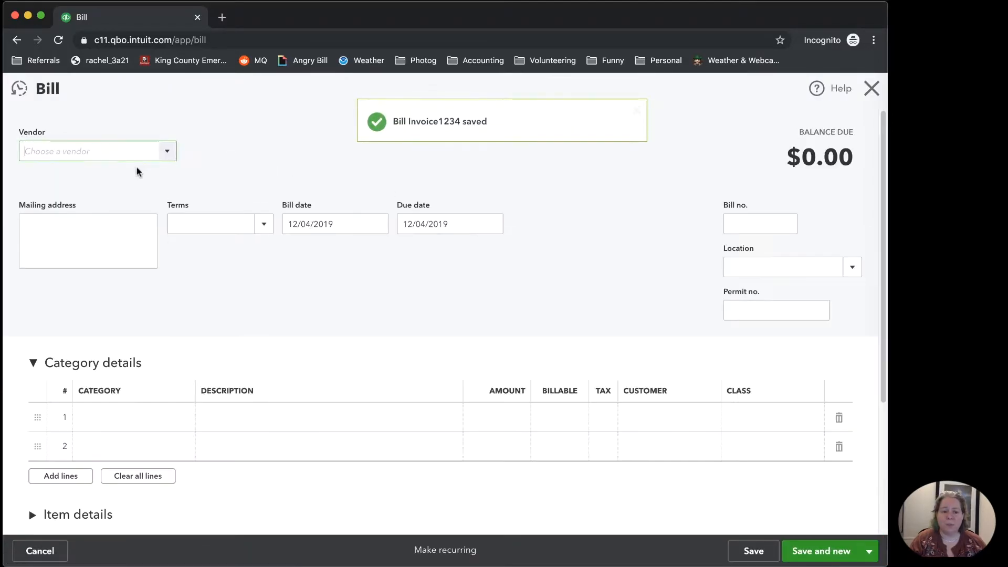
Step: Choose Sample Vendor Zapier as the new bill's vendor and set the bill number to 2345
{"action": "type", "text": "Sample Vendor"}
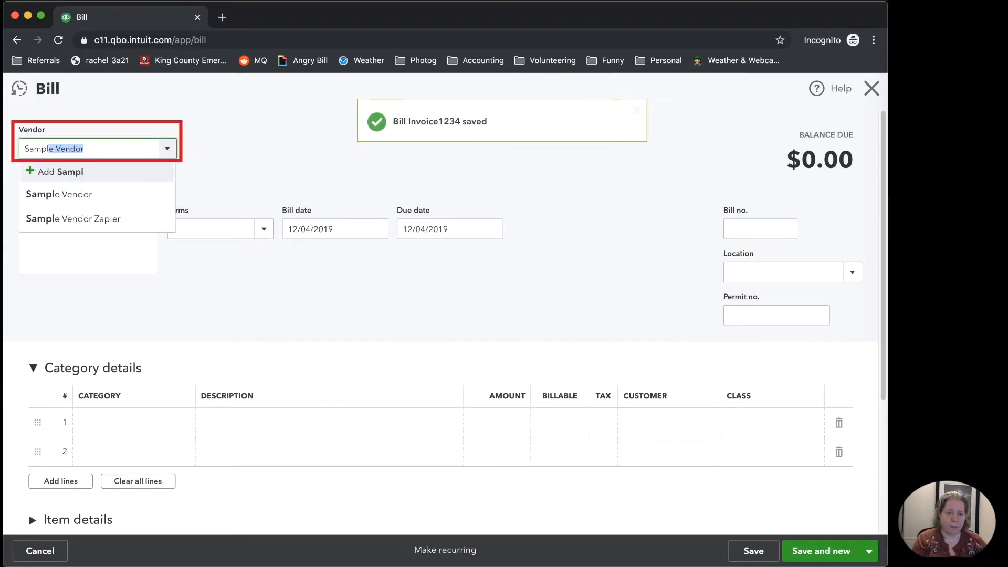
{"action": "key", "text": "Down"}
{"action": "key", "text": "Down"}
{"action": "key", "text": "Return"}
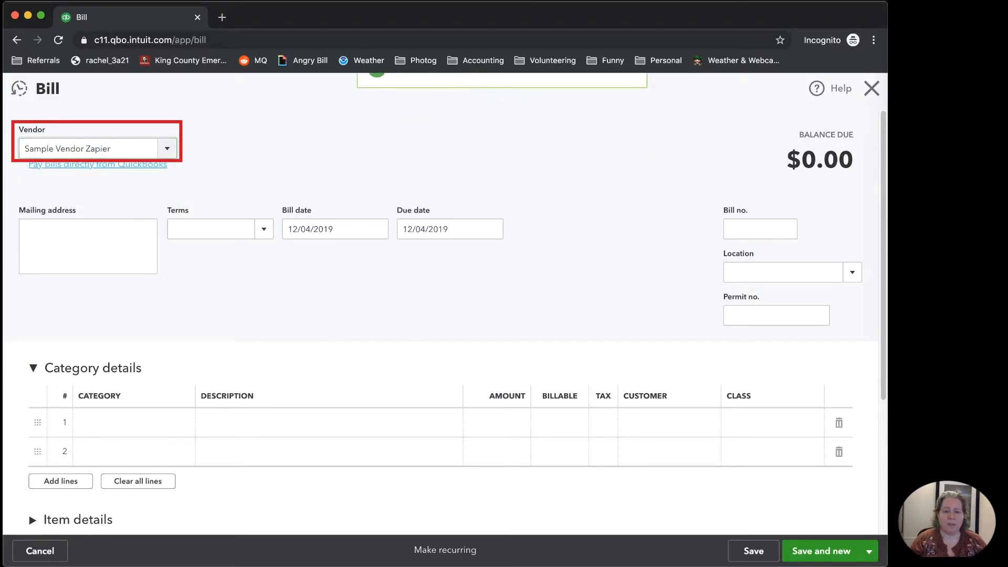
{"action": "left_click", "coordinate": [741, 231]}
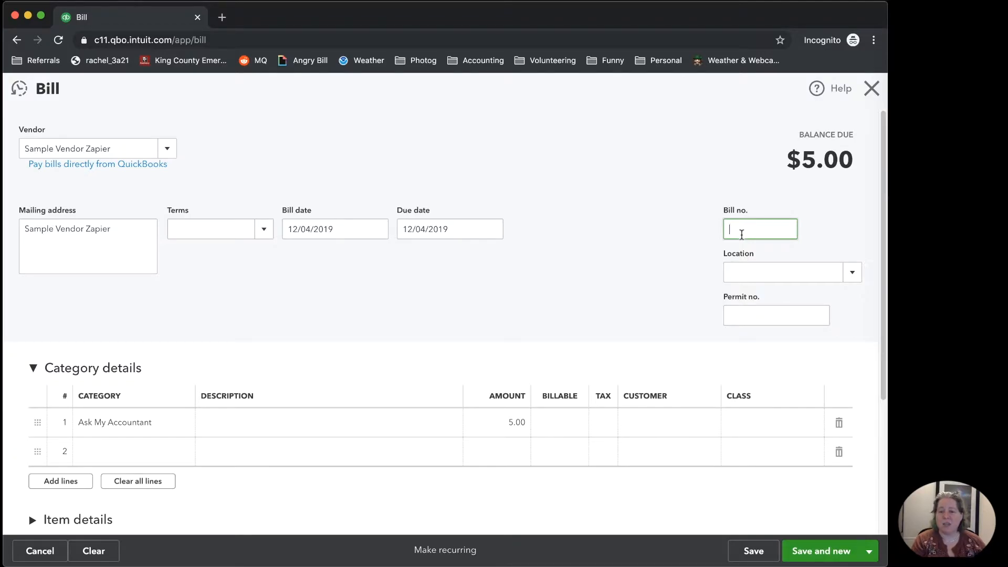
{"action": "type", "text": "2345"}
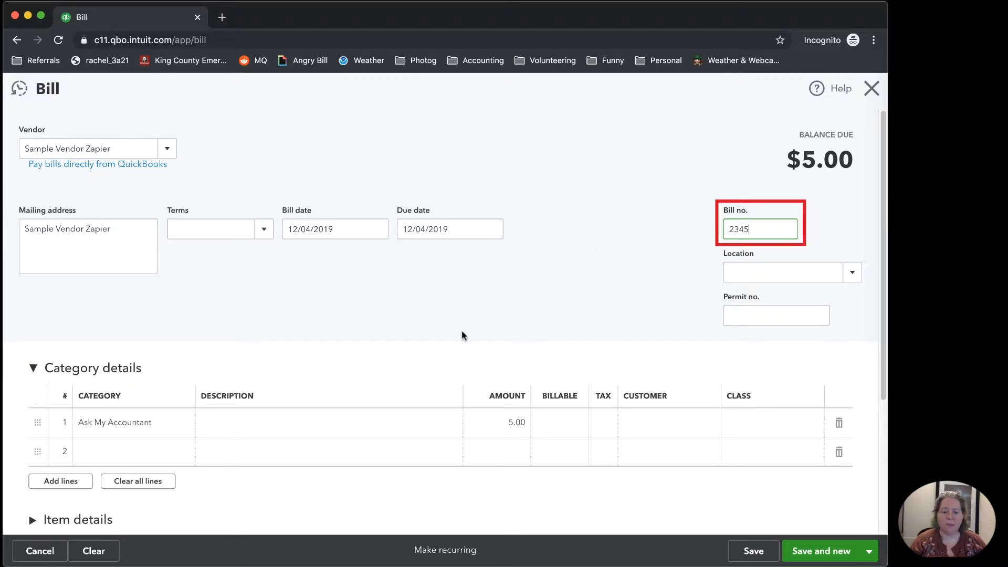
Step: Change the first line's category to Office Supplies & Software and save the bill
{"action": "left_click", "coordinate": [139, 427]}
{"action": "type", "text": "sof"}
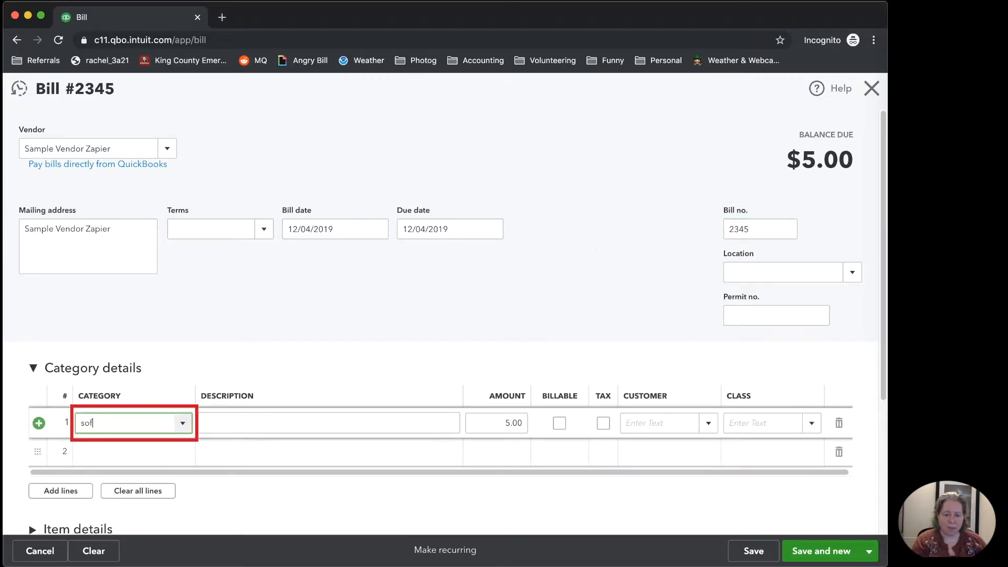
{"action": "key", "text": "Down"}
{"action": "key", "text": "Tab"}
{"action": "key", "text": "Tab"}
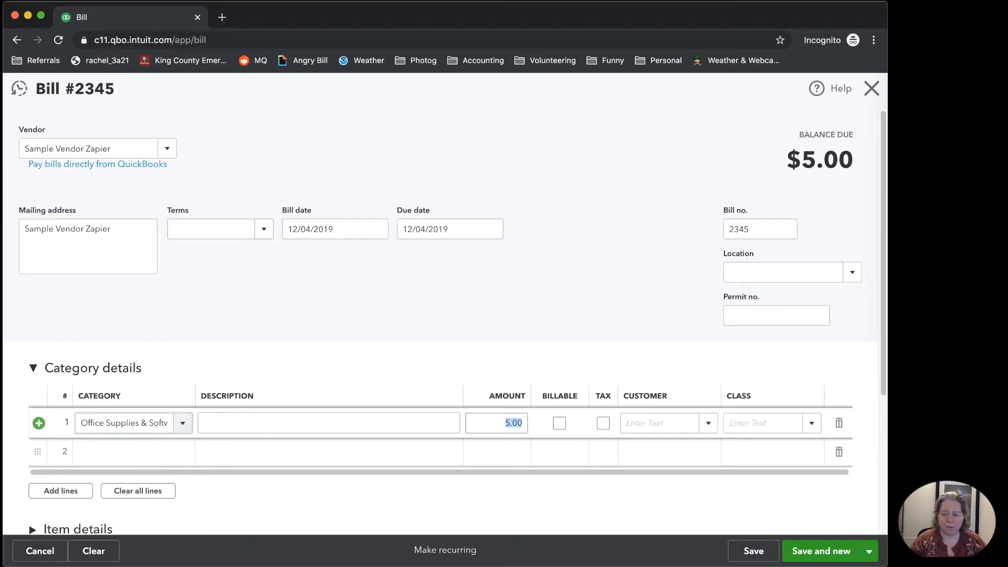
{"action": "left_click", "coordinate": [835, 552]}
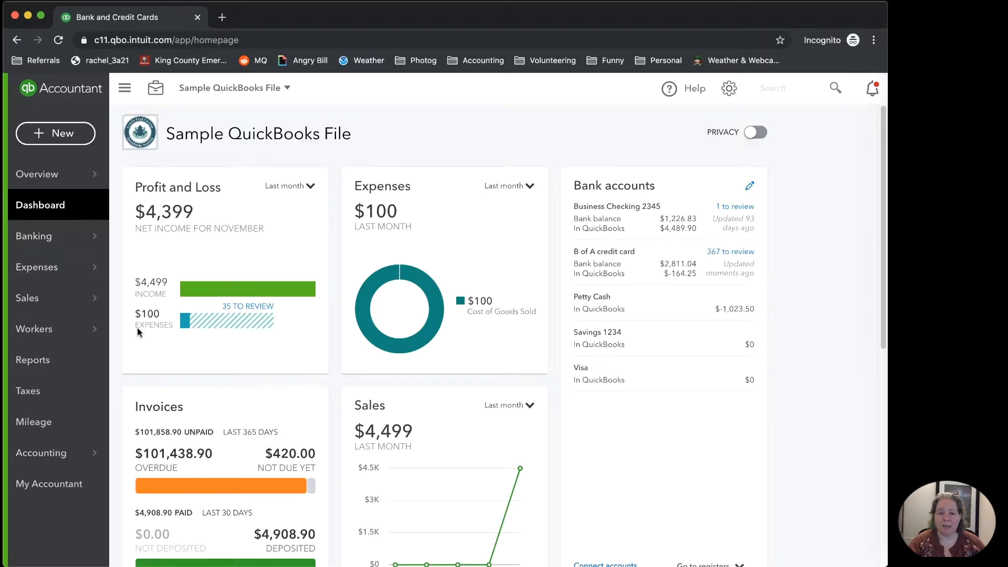
Step: Search the reports for "accounts" and open the Accounts payable aging summary to examine the balances owed to vendors
{"action": "left_click", "coordinate": [63, 361]}
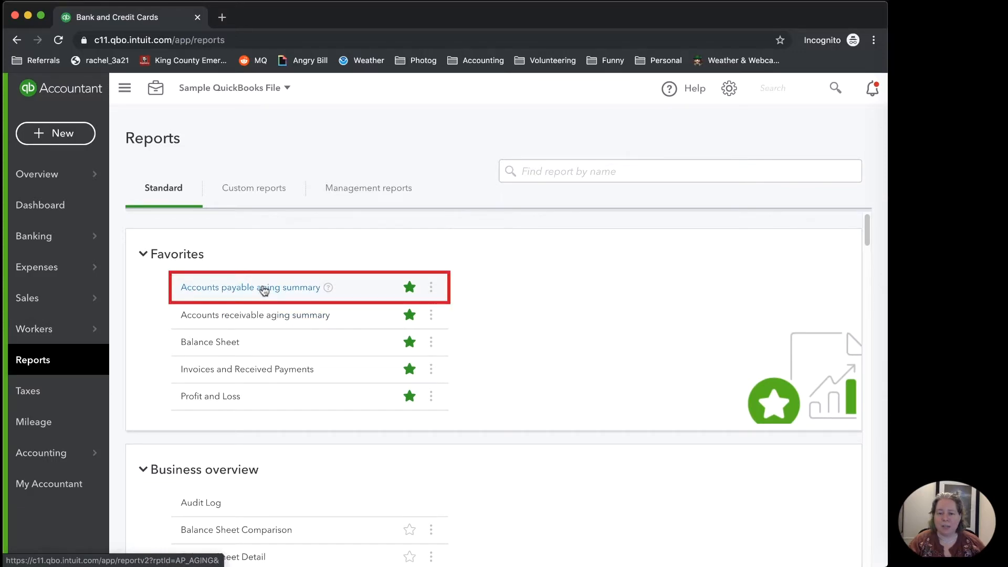
{"action": "left_click", "coordinate": [578, 172]}
{"action": "type", "text": "accounts"}
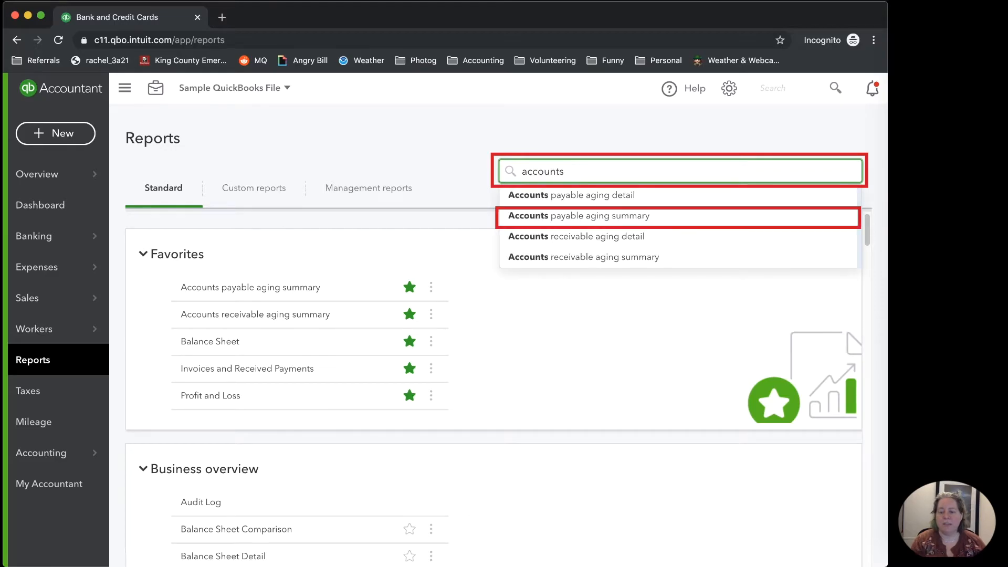
{"action": "left_click", "coordinate": [651, 219]}
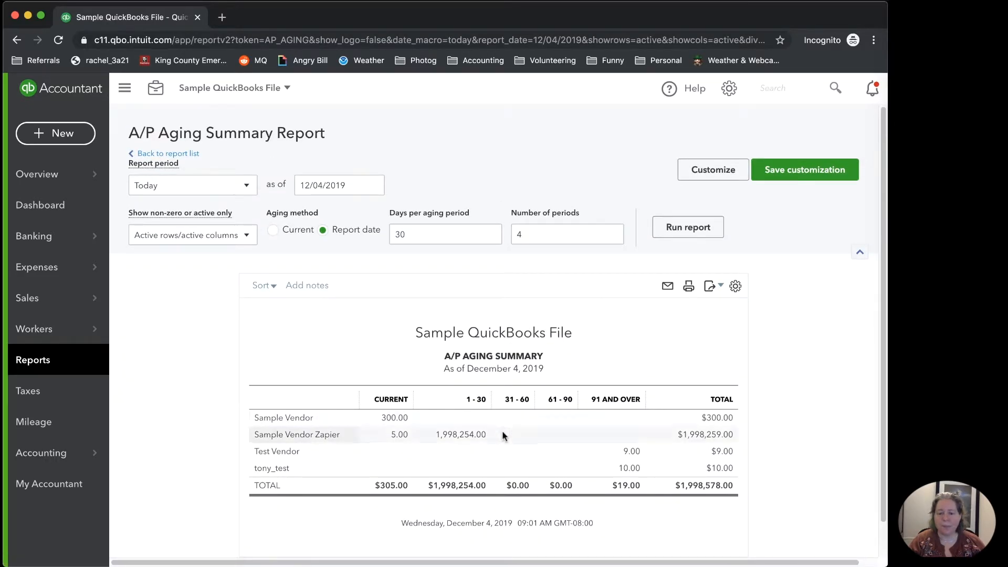
{"action": "scroll", "coordinate": [501, 431], "scroll_direction": "down", "scroll_amount": 1}
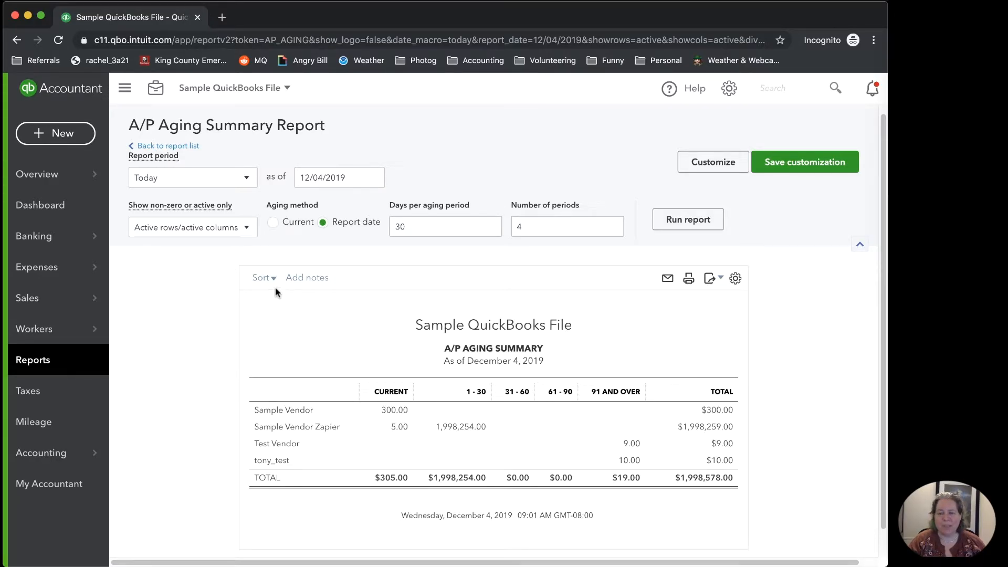
Step: Open Pay Bills and choose B of A credit card as the payment account
{"action": "left_click", "coordinate": [79, 135]}
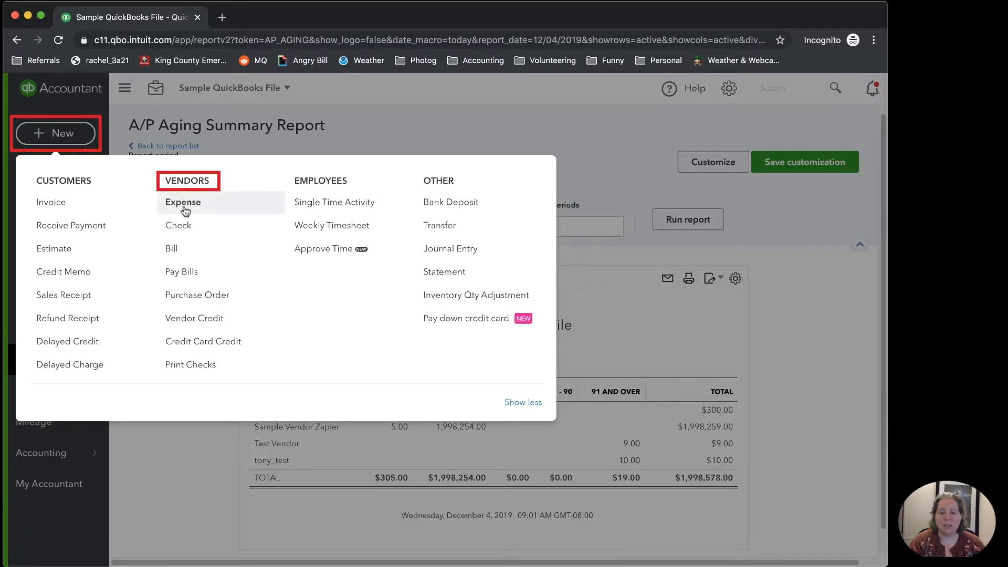
{"action": "left_click", "coordinate": [199, 273]}
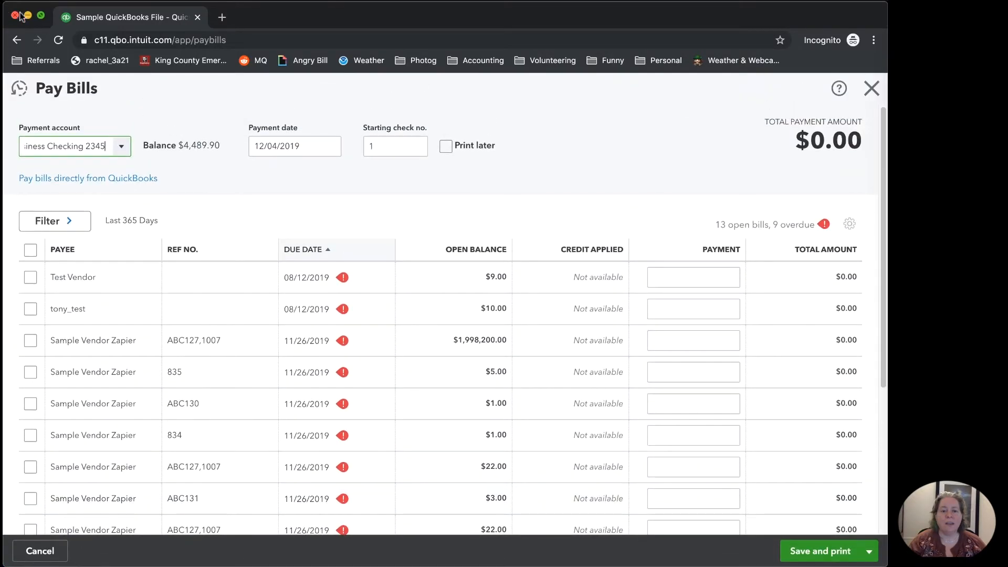
{"action": "left_click", "coordinate": [126, 148]}
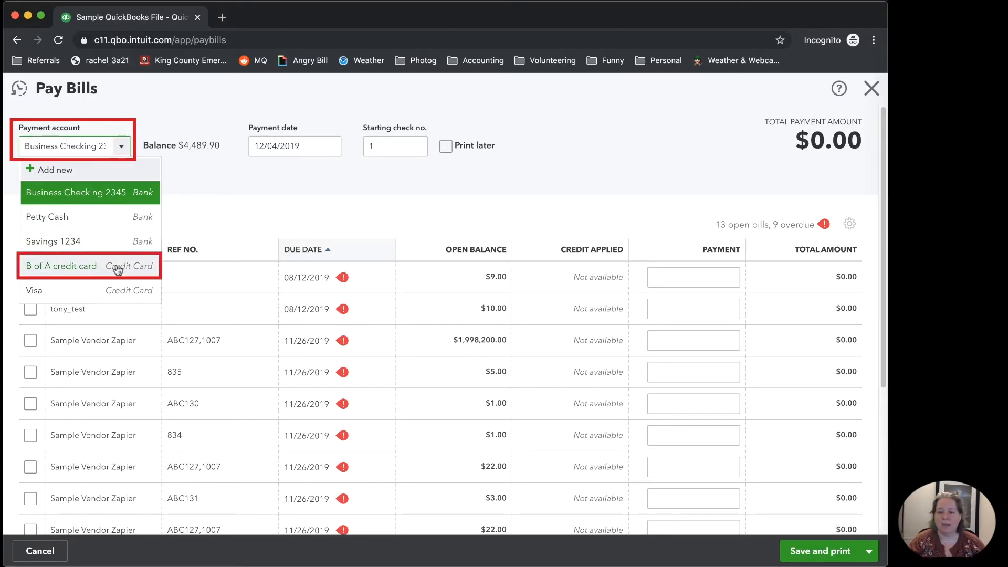
{"action": "left_click", "coordinate": [118, 269]}
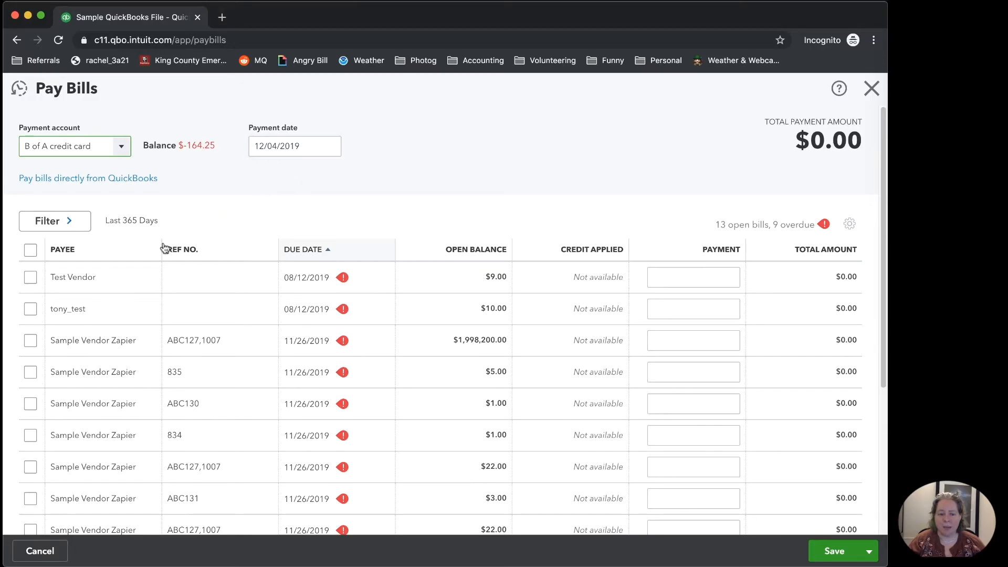
Step: Select the Test Vendor bill and Sample Vendor Zapier bills 835, ABC130, 834 and the first $22.00 ABC127,1007 for payment
{"action": "left_click", "coordinate": [31, 277]}
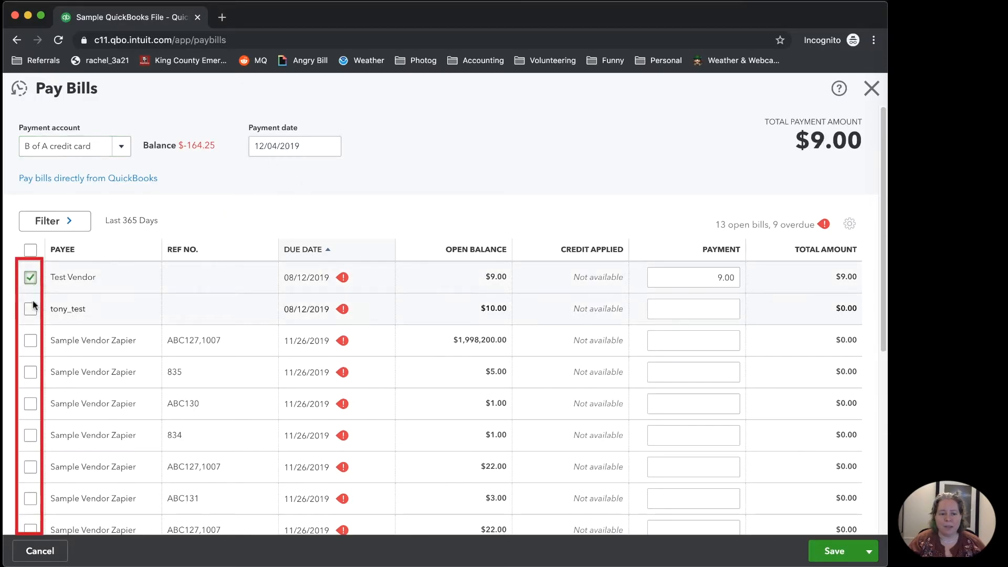
{"action": "left_click", "coordinate": [31, 340]}
{"action": "left_click", "coordinate": [32, 373]}
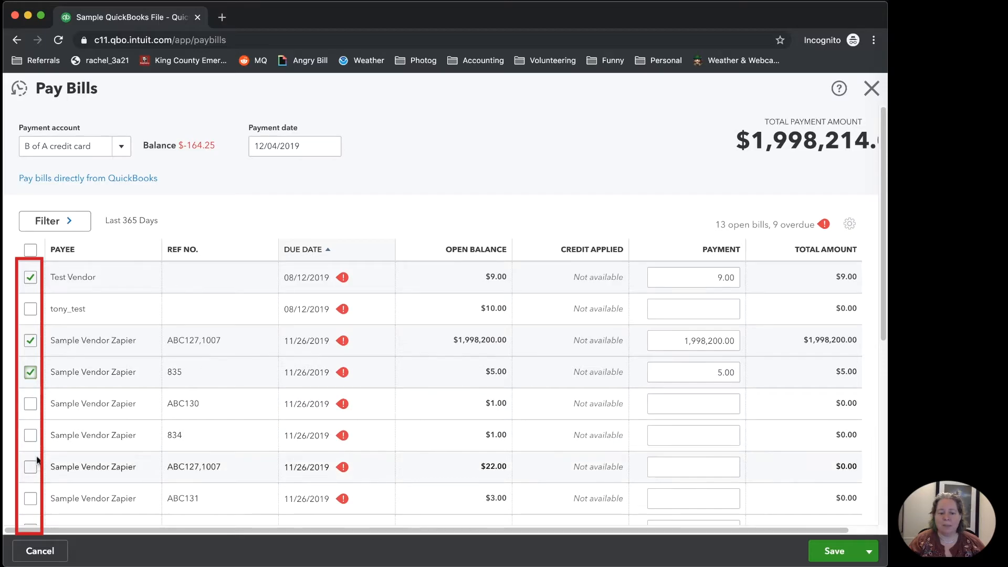
{"action": "left_click", "coordinate": [30, 340]}
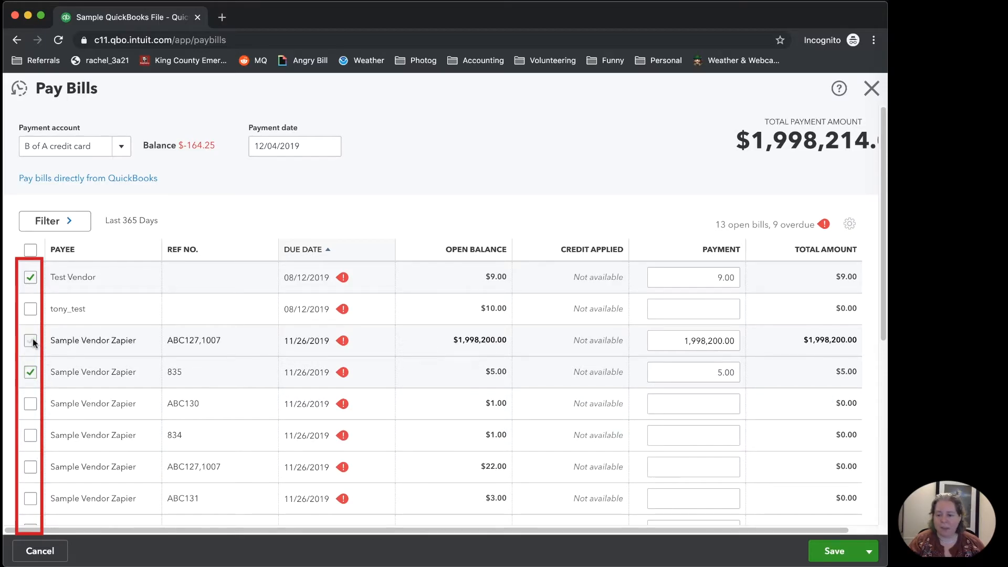
{"action": "left_click", "coordinate": [31, 403]}
{"action": "left_click", "coordinate": [30, 435]}
{"action": "left_click", "coordinate": [30, 467]}
Step: Add both Sample Vendor bills with reference Number1 to the payment, check the total, and save and close the bill payment
{"action": "scroll", "coordinate": [33, 465], "scroll_direction": "down", "scroll_amount": 3}
{"action": "left_click", "coordinate": [33, 461]}
{"action": "left_click", "coordinate": [34, 490]}
{"action": "scroll", "coordinate": [33, 490], "scroll_direction": "down", "scroll_amount": 1}
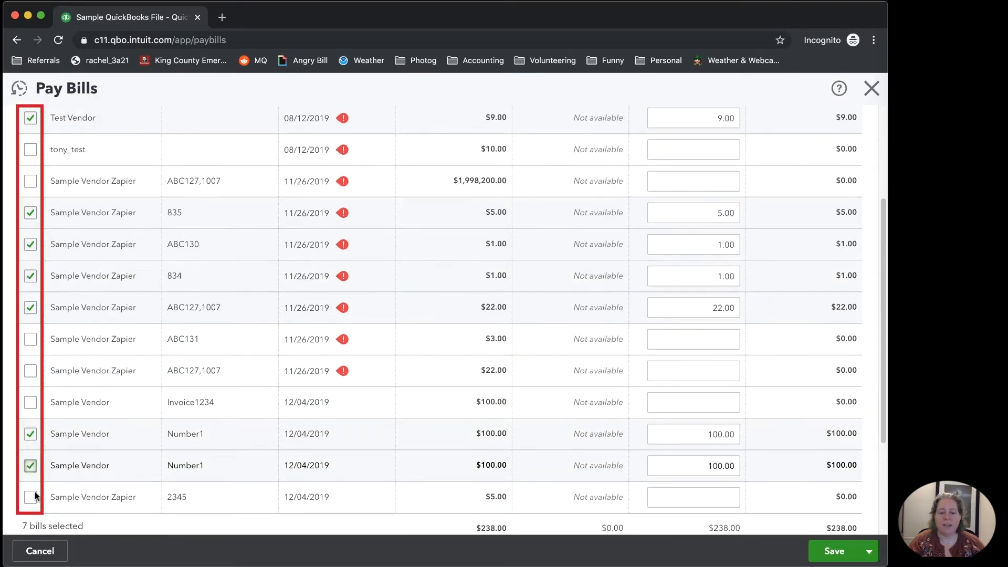
{"action": "scroll", "coordinate": [315, 452], "scroll_direction": "up", "scroll_amount": 4}
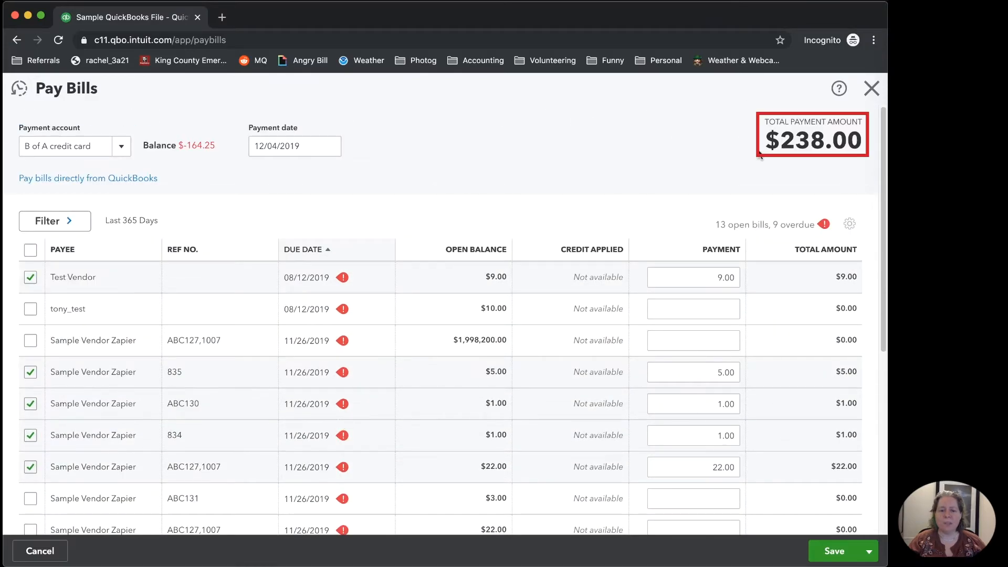
{"action": "left_click_drag", "start_coordinate": [780, 141], "coordinate": [854, 152]}
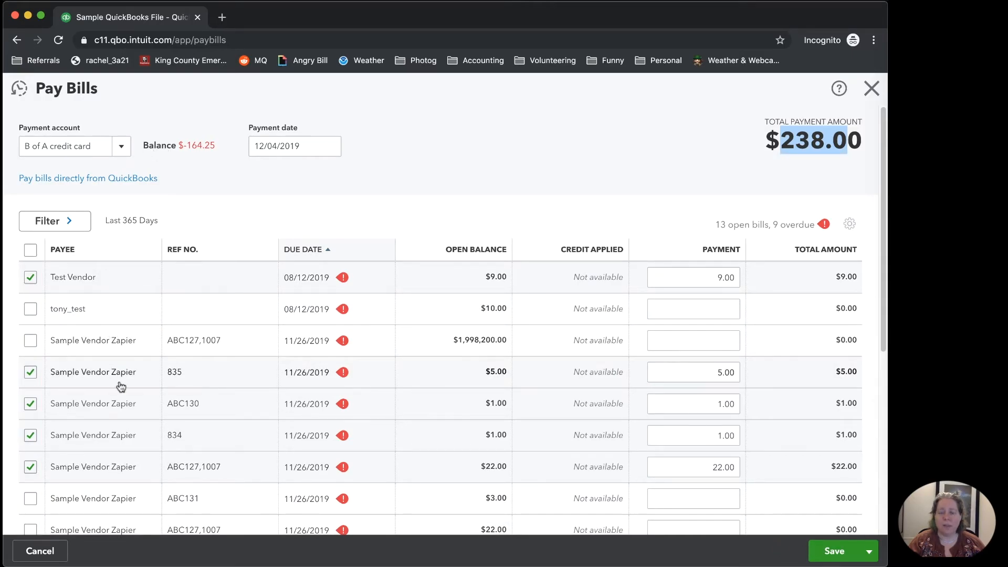
{"action": "left_click", "coordinate": [867, 551]}
{"action": "left_click", "coordinate": [846, 528]}
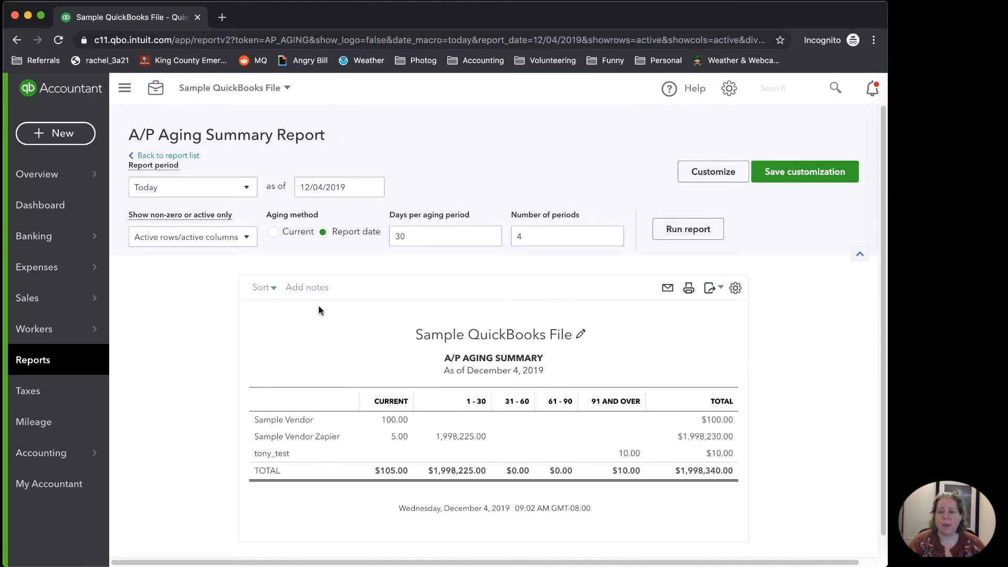
Step: Open Pay Bills again and select the $10.00 bill due 08/12/2019 and Sample Vendor Zapier's ABC131 and $22.00 ABC127,1007 bills
{"action": "left_click", "coordinate": [84, 139]}
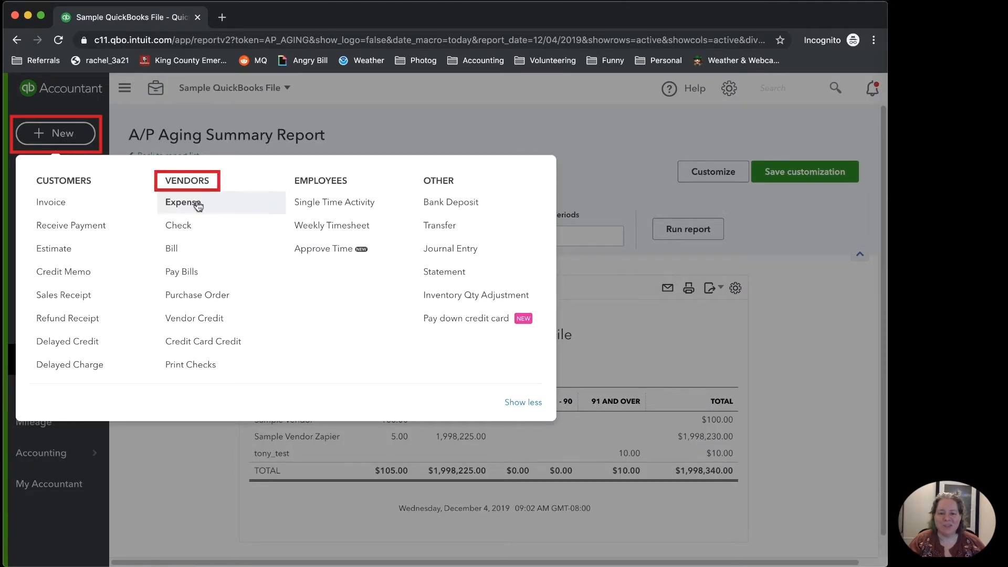
{"action": "left_click", "coordinate": [204, 272]}
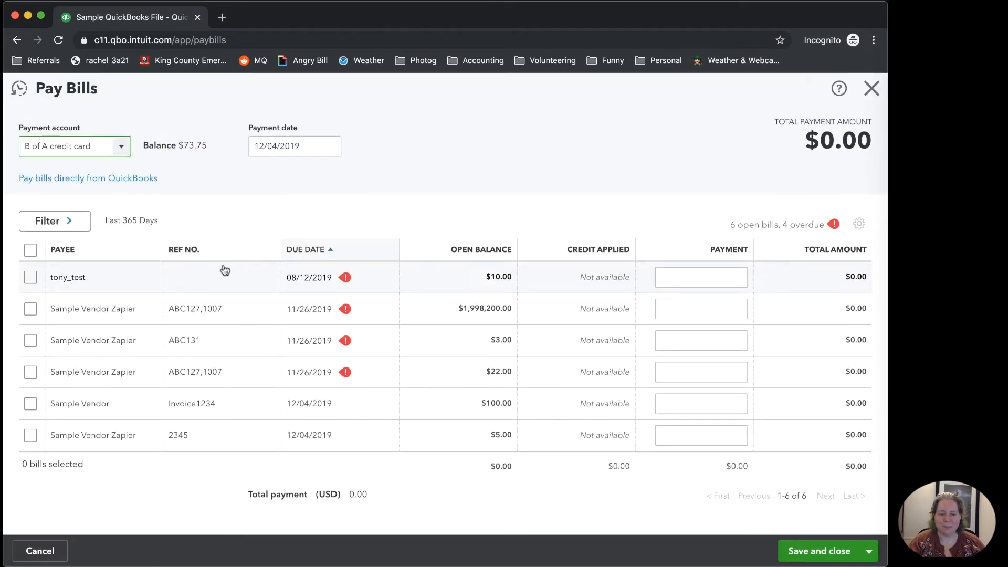
{"action": "left_click", "coordinate": [30, 277]}
{"action": "left_click", "coordinate": [31, 341]}
{"action": "left_click", "coordinate": [31, 372]}
Step: Set the payment account to Business Checking and the starting check number to 7200
{"action": "left_click", "coordinate": [120, 148]}
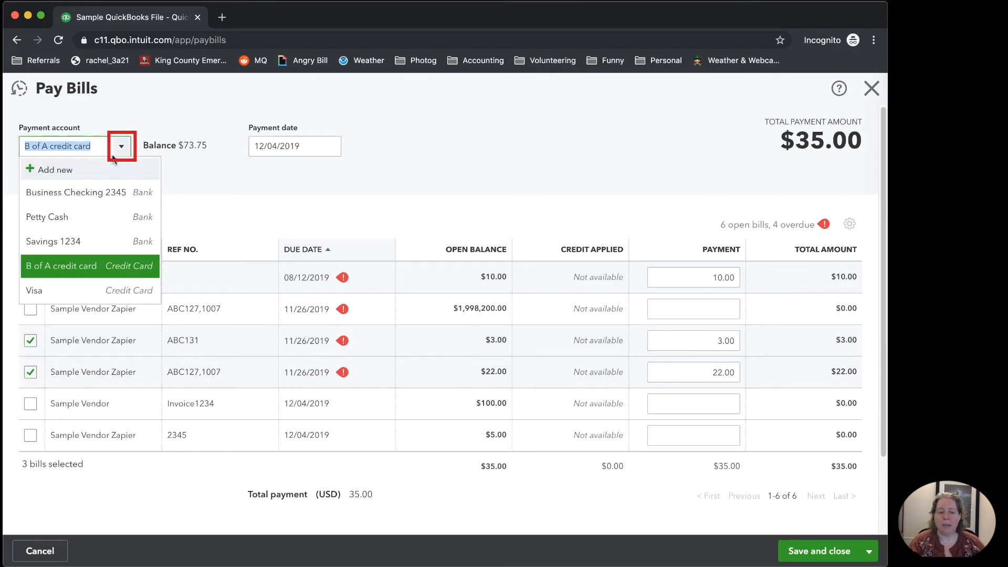
{"action": "left_click", "coordinate": [113, 194]}
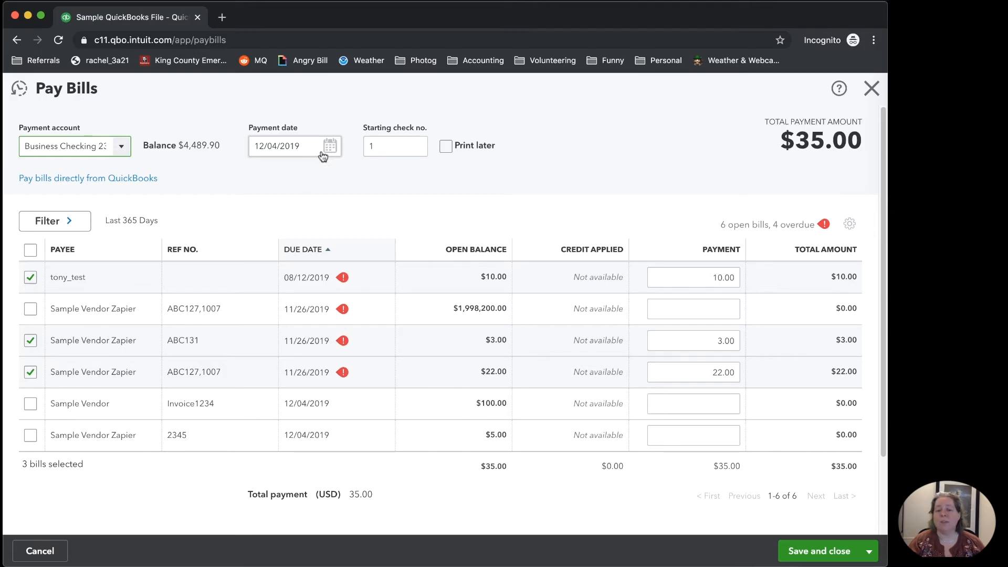
{"action": "left_click", "coordinate": [393, 146]}
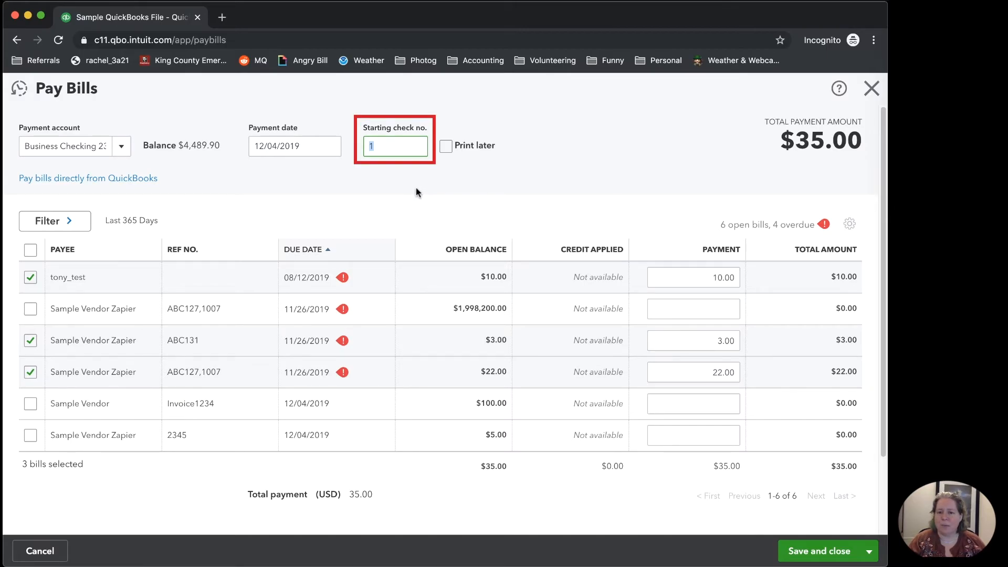
{"action": "type", "text": "7200"}
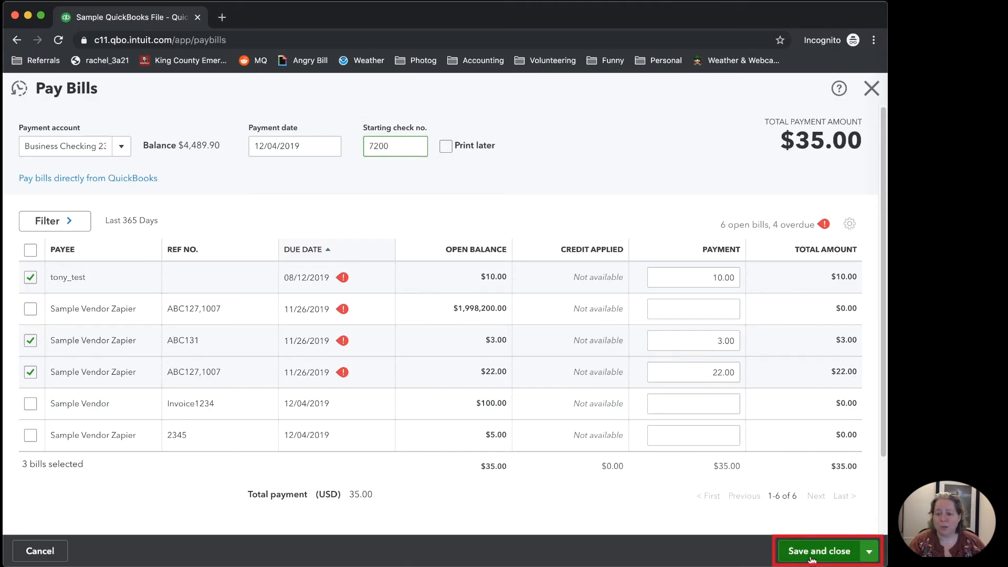
Step: Save the bill payment with the Save and print option, and close the print checks setup
{"action": "left_click", "coordinate": [869, 551]}
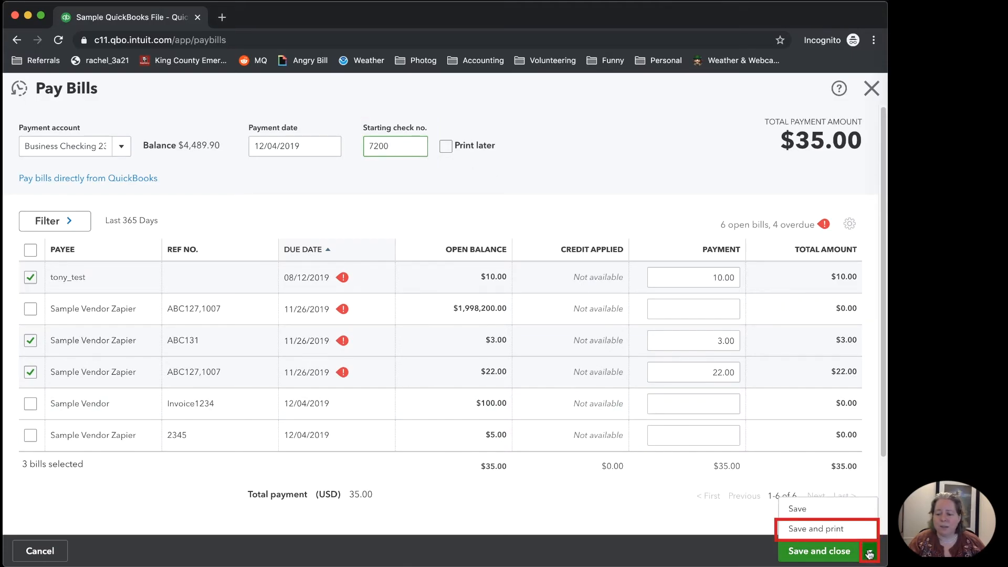
{"action": "left_click", "coordinate": [834, 529]}
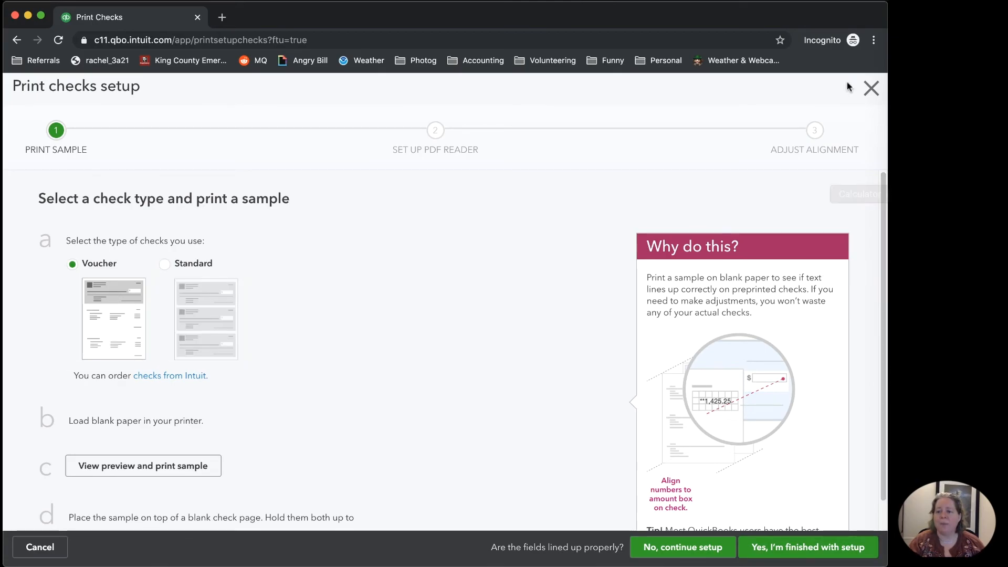
{"action": "left_click", "coordinate": [871, 88]}
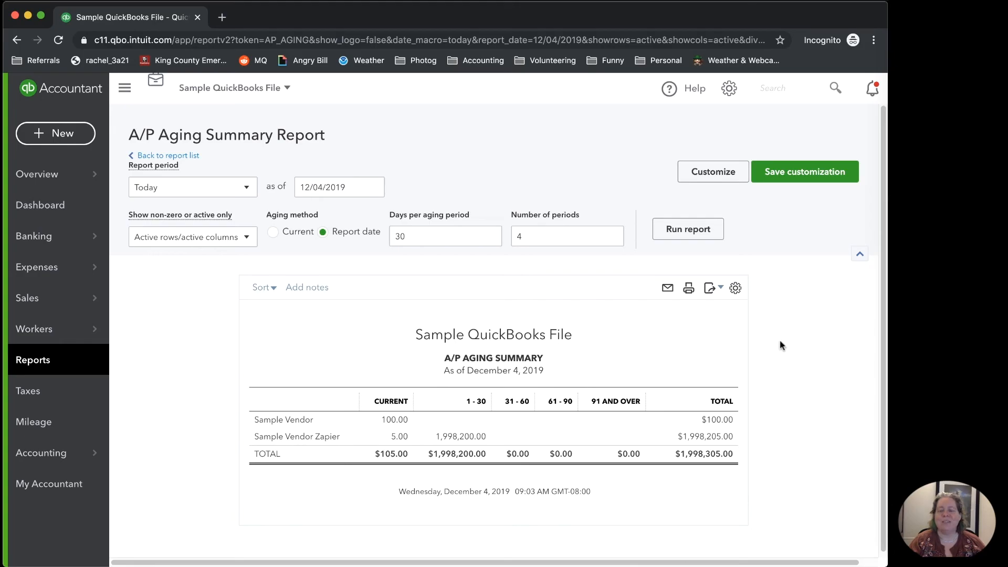